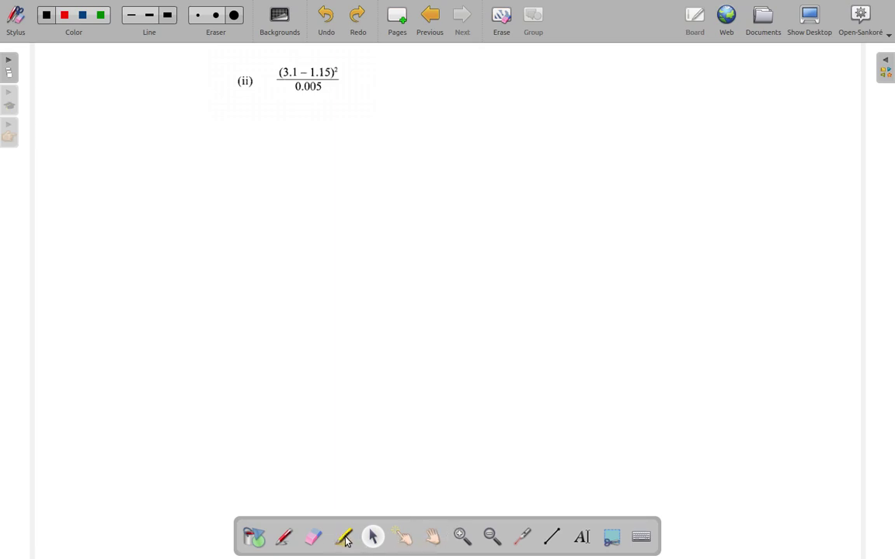
- Dab the green highlighter on the exponent, undo it, then mark the 1.15 in the numerator
left_click(346, 538)
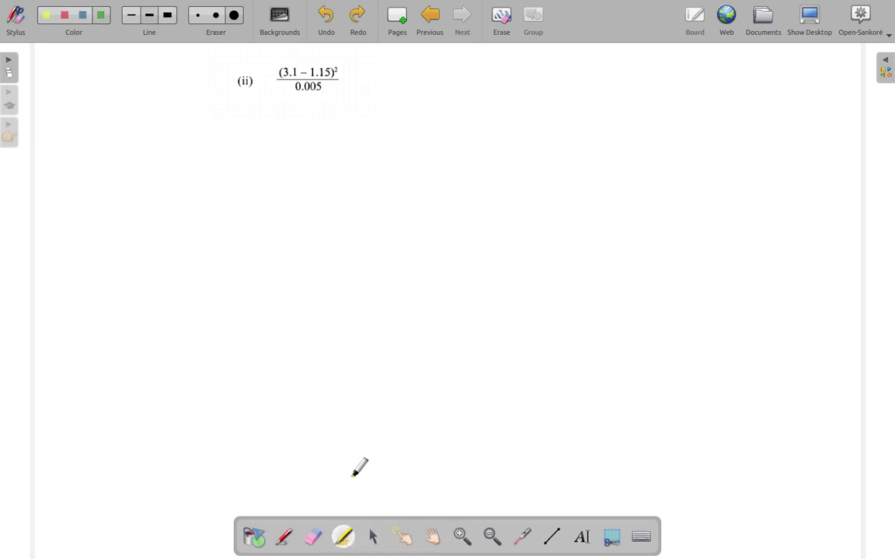
left_click(339, 71)
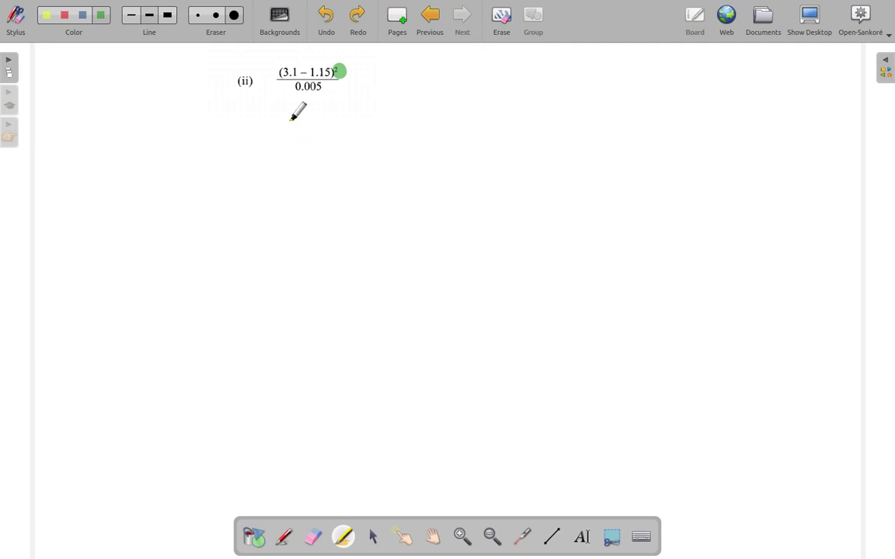
left_click(329, 23)
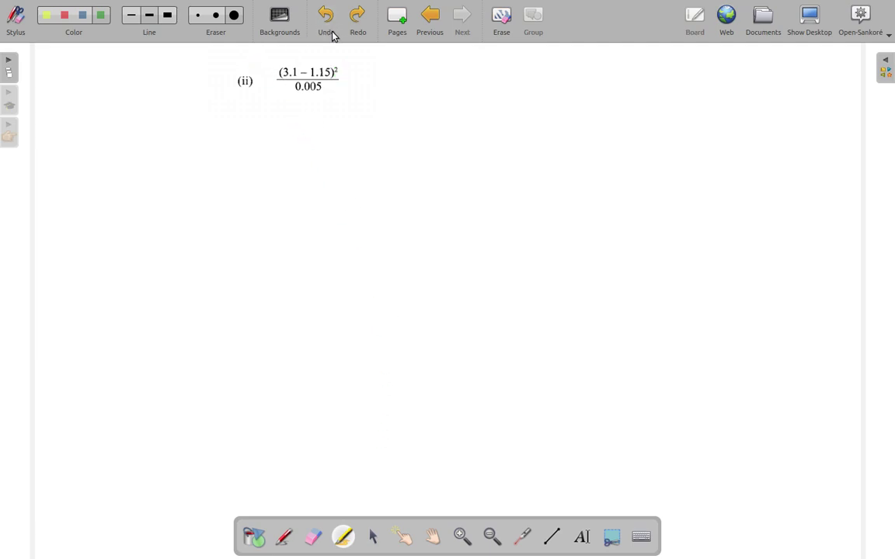
left_click(322, 73)
- With a medium pen stroke, handwrite (3.1 − 1.15) × (3.1 − 1.15)
left_click(283, 536)
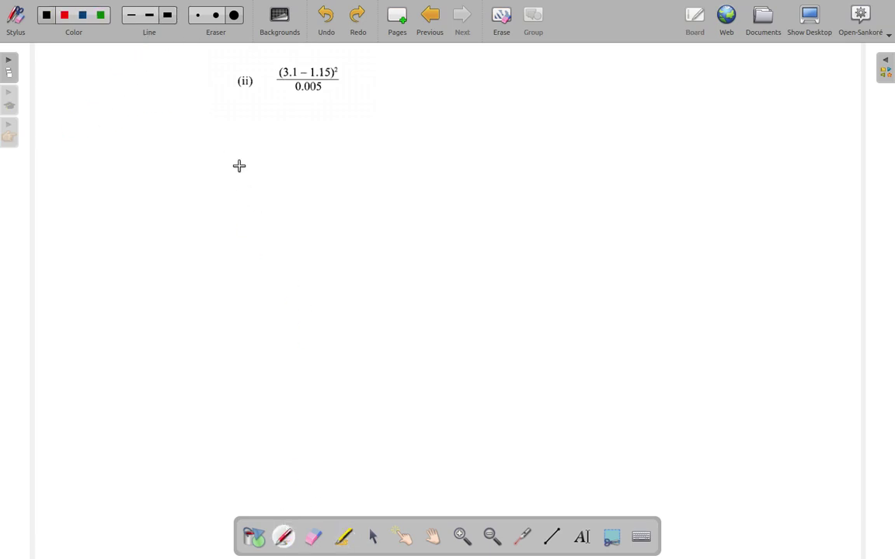
left_click(152, 21)
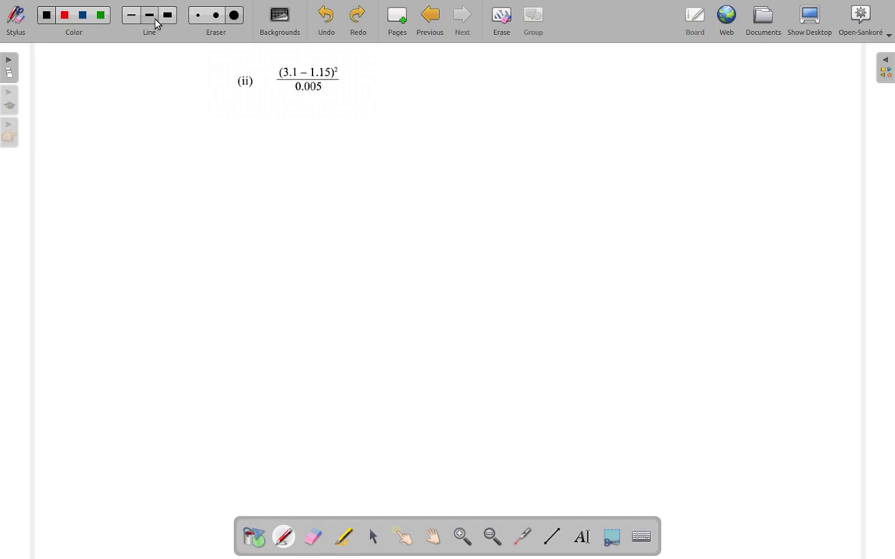
mouse_move(63, 123)
left_mouse_down()
mouse_move(66, 143)
mouse_move(160, 142)
left_mouse_up()
left_click(81, 142)
left_click(139, 133)
left_click_drag(168, 106, 159, 151)
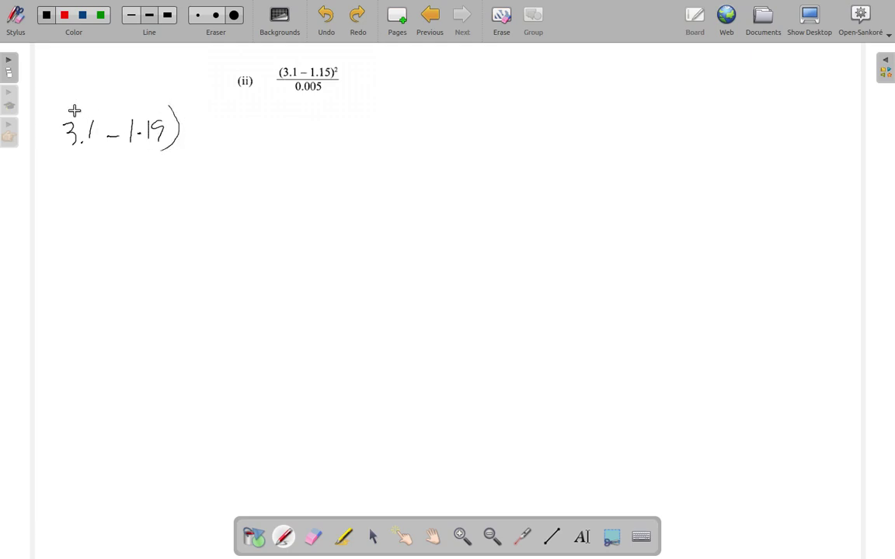
left_click_drag(74, 112, 66, 151)
left_click_drag(184, 122, 185, 139)
mouse_move(220, 105)
left_mouse_down()
mouse_move(217, 148)
mouse_move(281, 125)
mouse_move(327, 136)
left_mouse_up()
left_click(237, 134)
left_click(300, 132)
mouse_move(338, 99)
left_mouse_down()
mouse_move(340, 139)
mouse_move(141, 166)
left_mouse_up()
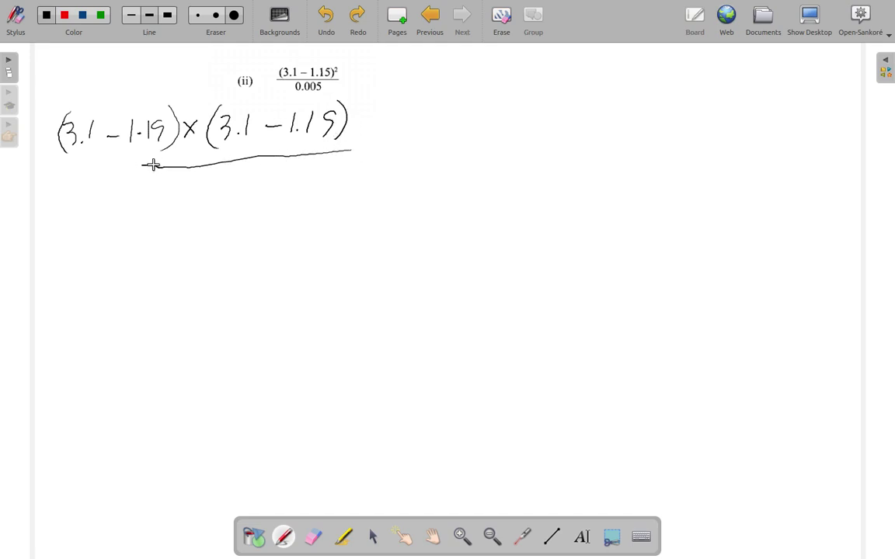
- Draw the fraction bar, write 0.005 beneath it, and add a thick equals sign
left_click_drag(45, 163, 145, 164)
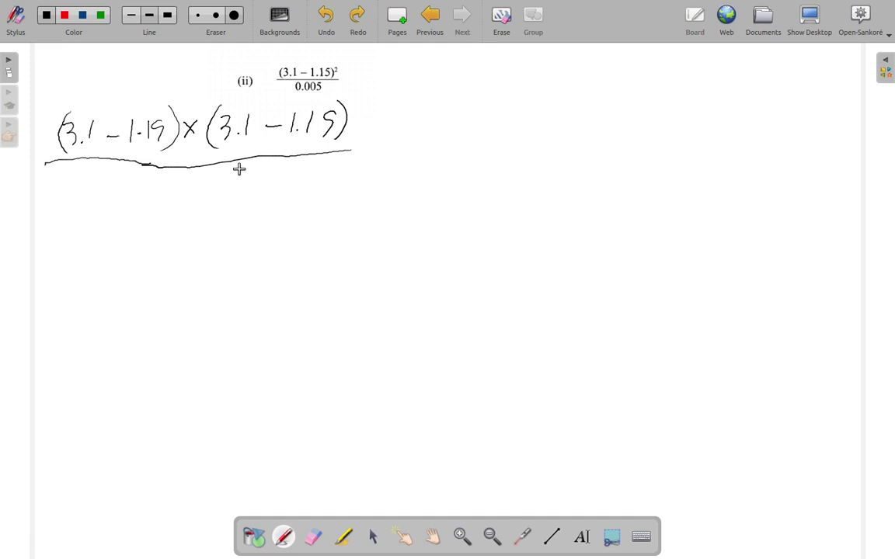
mouse_move(137, 185)
left_mouse_down()
mouse_move(198, 189)
mouse_move(213, 208)
mouse_move(234, 184)
left_mouse_up()
left_click(152, 198)
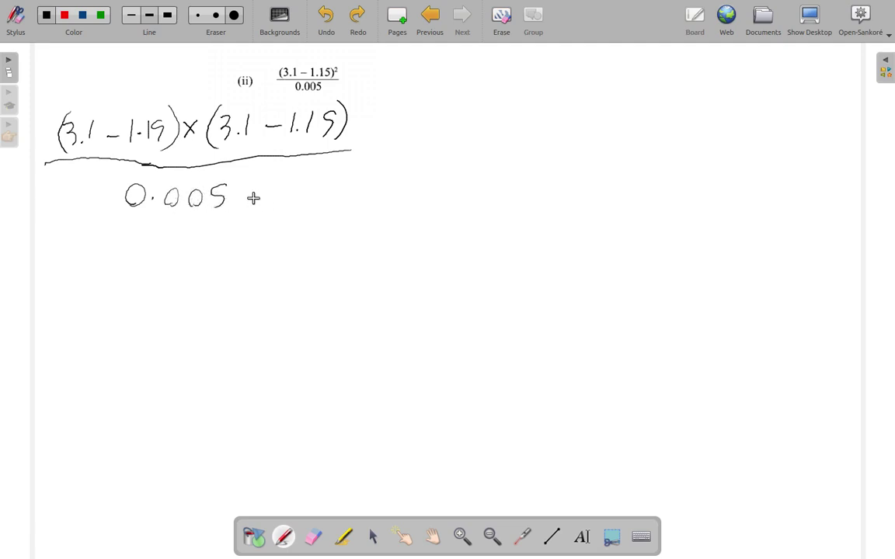
left_click(167, 16)
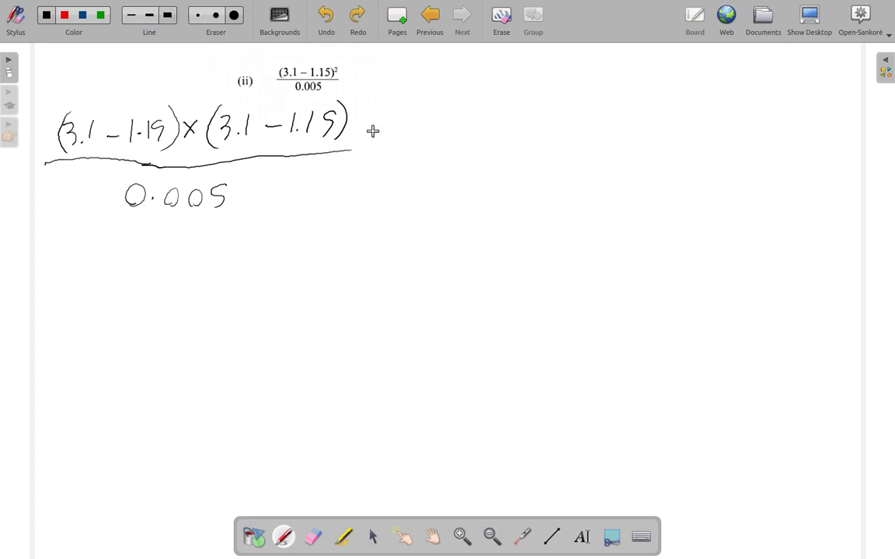
mouse_move(367, 138)
left_mouse_down()
mouse_move(386, 138)
mouse_move(376, 153)
left_mouse_up()
- Compute 3.1 − 1.15 = 1.95 on the Calculator, then return to the whiteboard
left_click(808, 22)
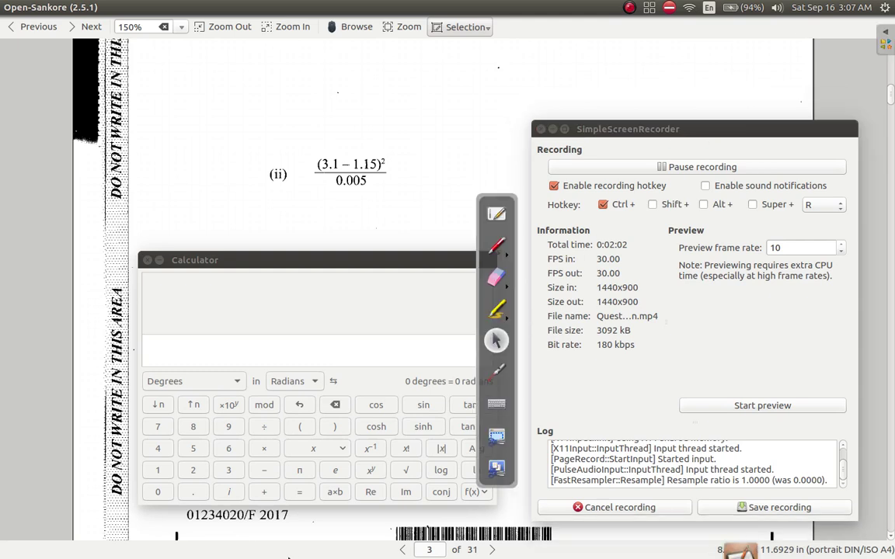
left_click(230, 469)
left_click(160, 470)
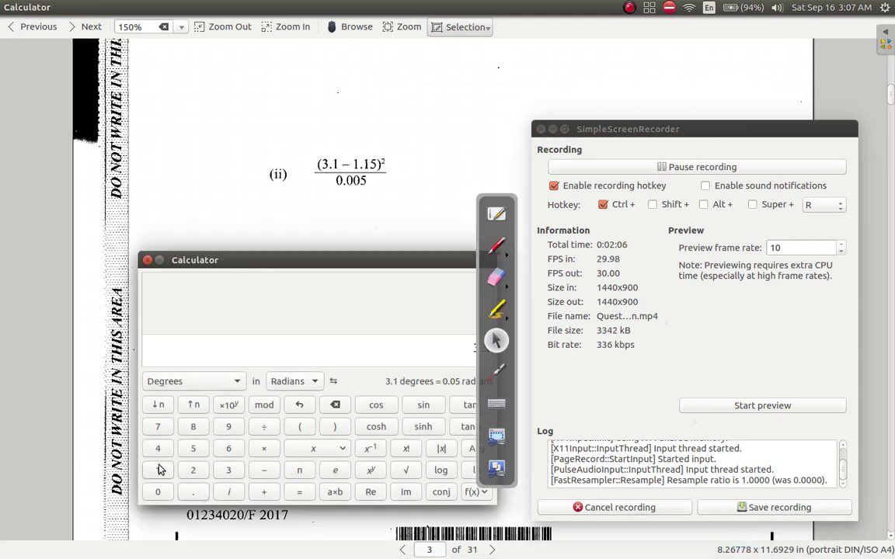
left_click_drag(380, 257, 314, 240)
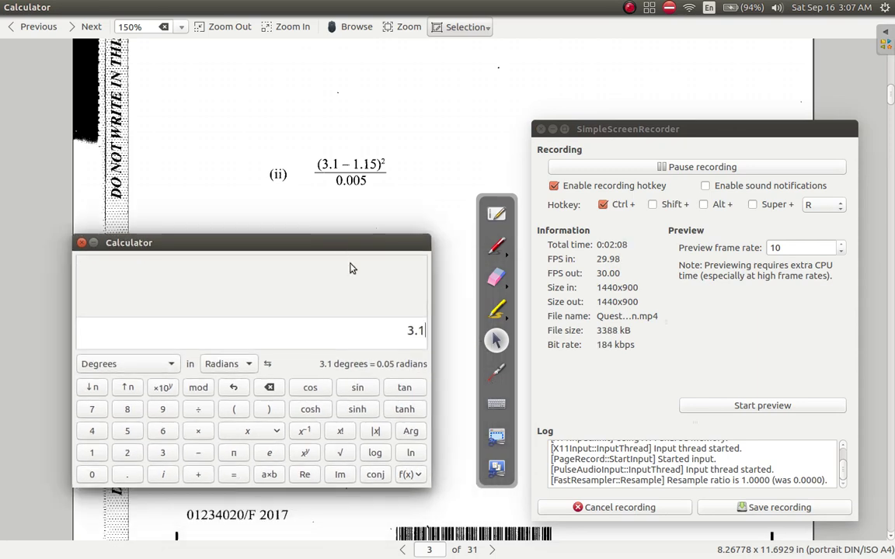
left_click(199, 456)
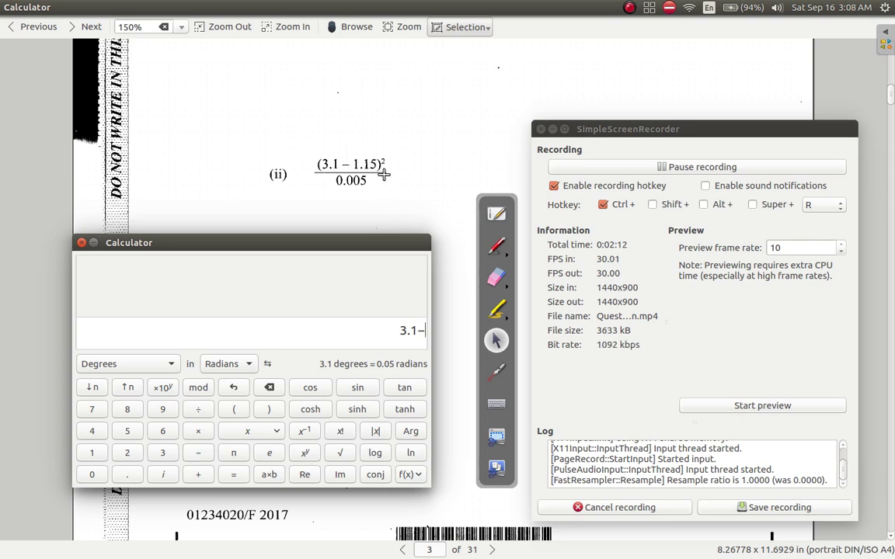
left_click(91, 453)
left_click(127, 474)
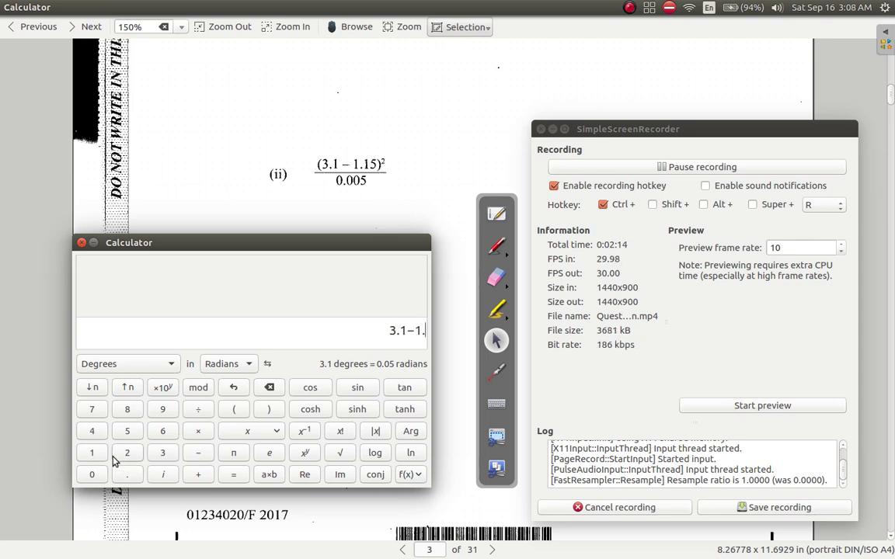
left_click(92, 453)
left_click(127, 431)
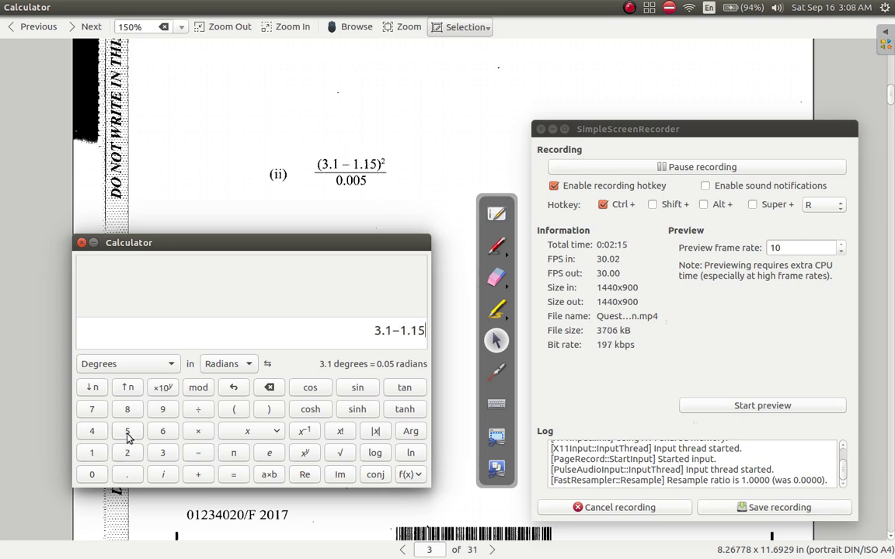
left_click(233, 476)
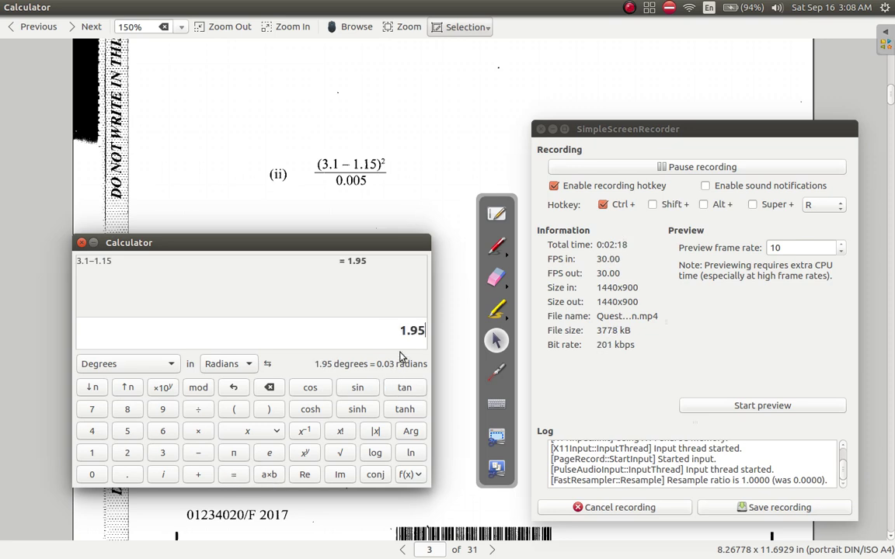
left_click(496, 213)
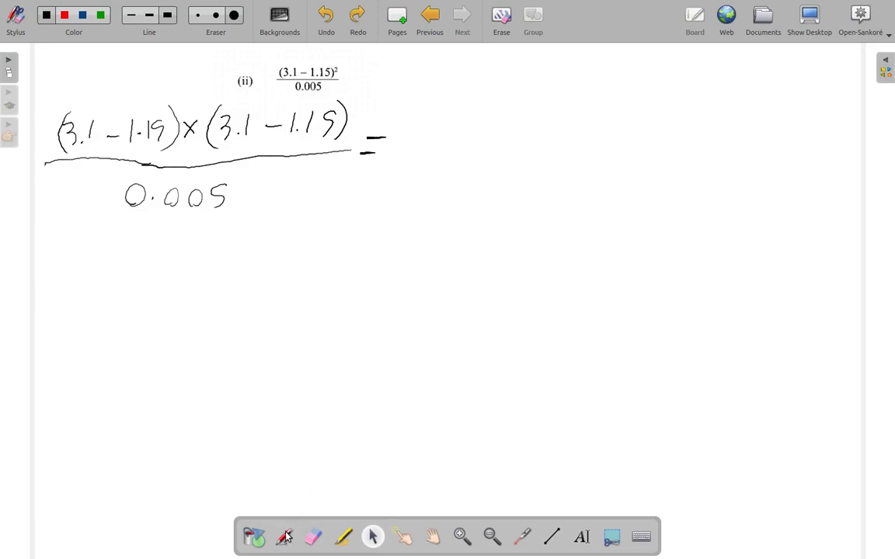
- Handwrite 1.95 × 1.95 after the first equals sign
left_click(285, 536)
left_click_drag(400, 130, 401, 153)
left_click(412, 149)
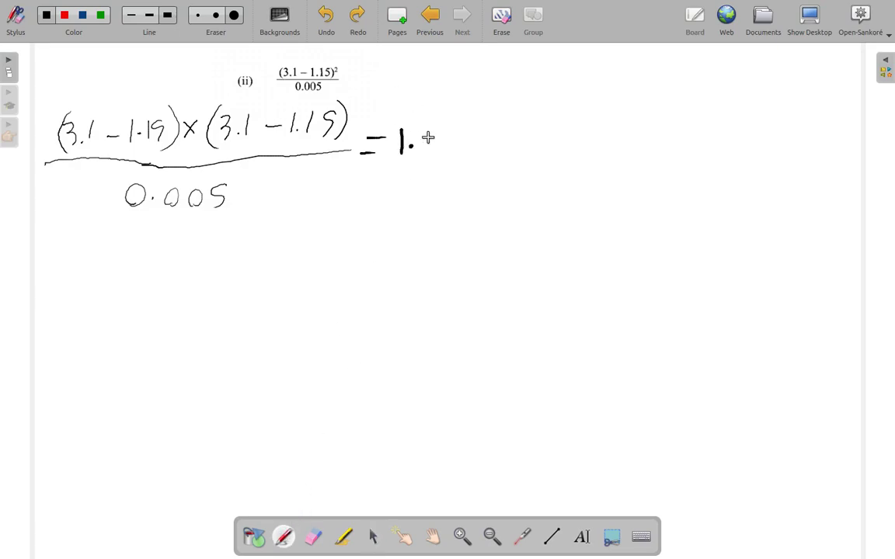
mouse_move(432, 125)
left_mouse_down()
mouse_move(426, 152)
mouse_move(477, 149)
mouse_move(462, 157)
left_mouse_up()
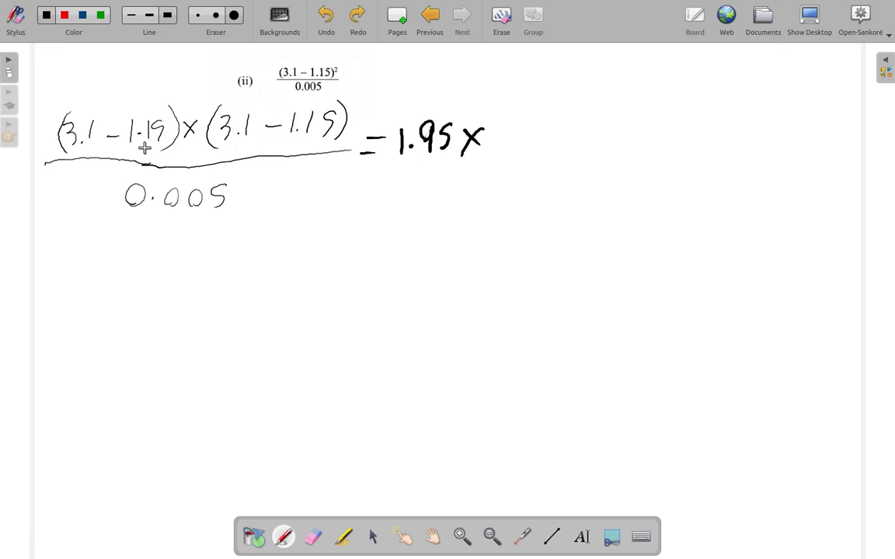
mouse_move(497, 121)
left_mouse_down()
mouse_move(488, 153)
mouse_move(532, 149)
mouse_move(546, 123)
left_mouse_up()
left_click(495, 149)
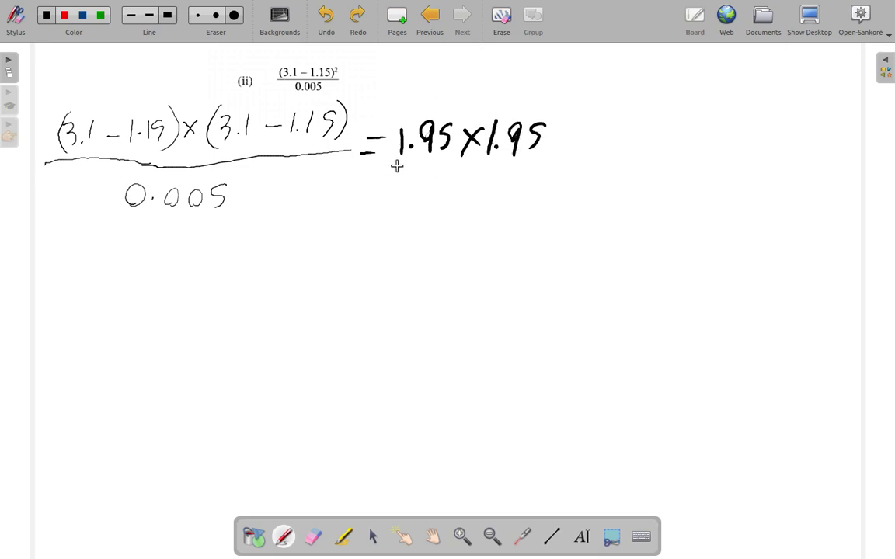
- Draw a fraction bar under 1.95 × 1.95, write 0.005 below, and add an equals sign
left_click_drag(397, 165, 548, 158)
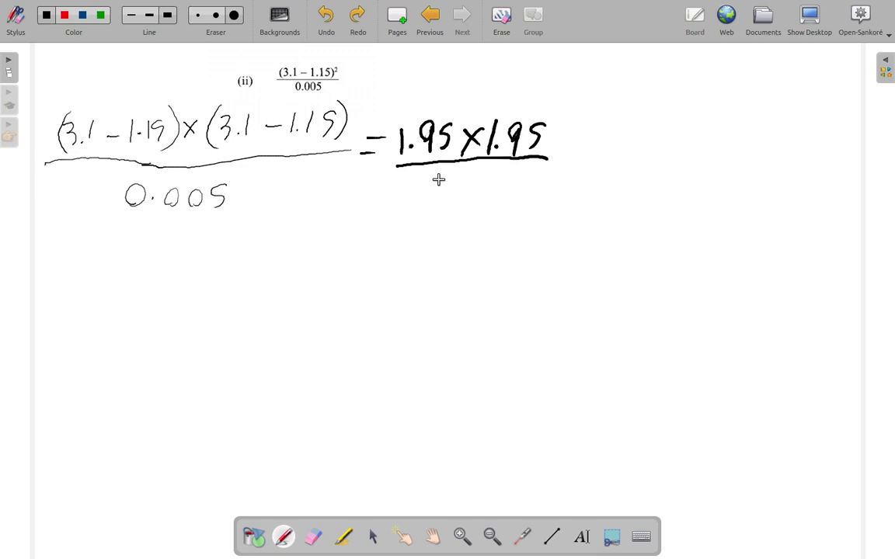
mouse_move(438, 180)
left_mouse_down()
mouse_move(511, 188)
mouse_move(510, 199)
left_mouse_up()
left_click(448, 189)
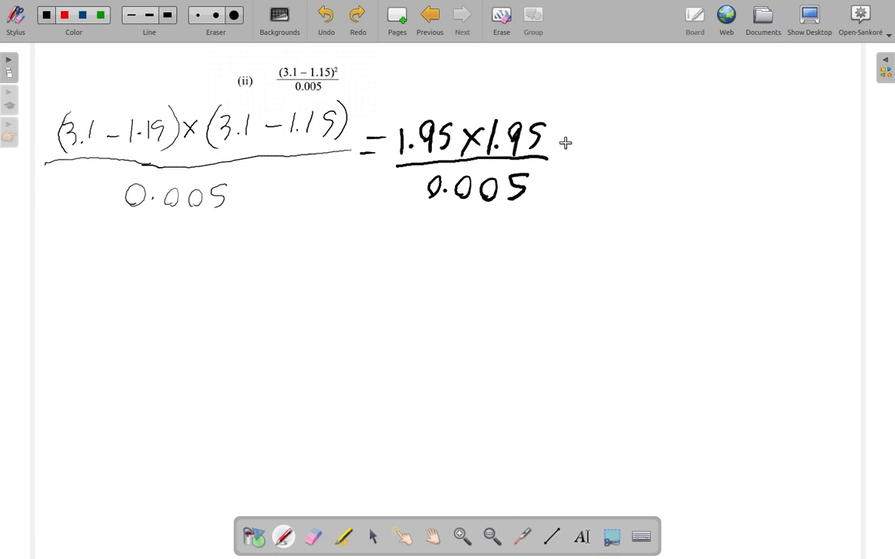
left_click_drag(561, 146, 576, 145)
left_click_drag(554, 163, 574, 163)
- Bring the Calculator forward and evaluate 1.95 × 1.95 = 3.8025
left_click(817, 31)
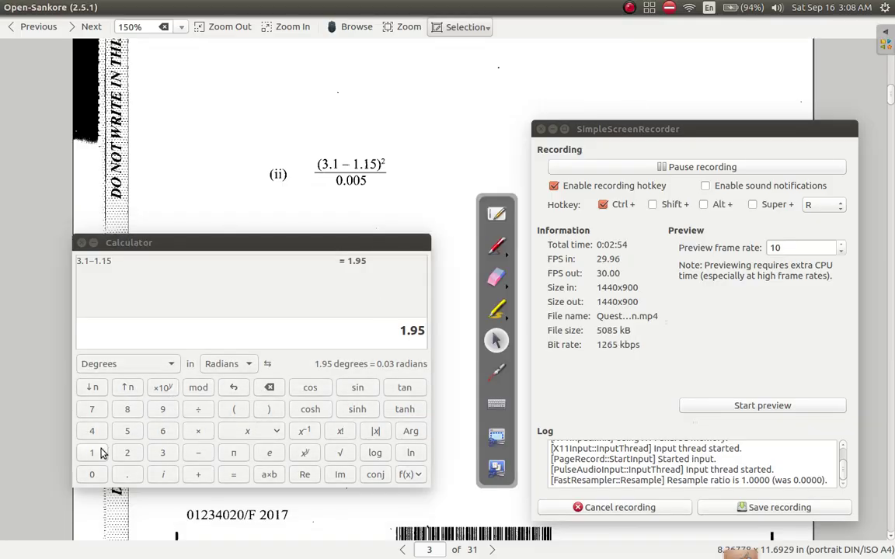
left_click(392, 330)
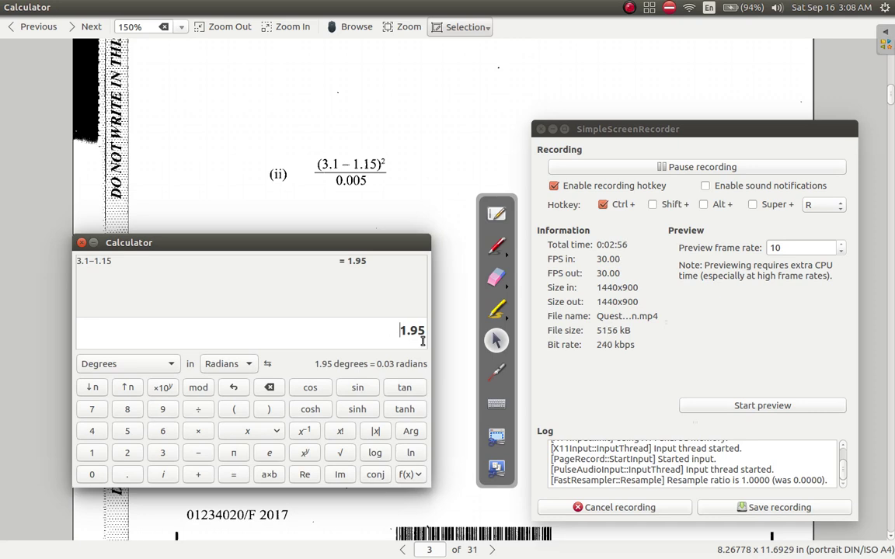
left_click(90, 457)
left_click(121, 475)
left_click(163, 410)
left_click(127, 431)
left_click(199, 433)
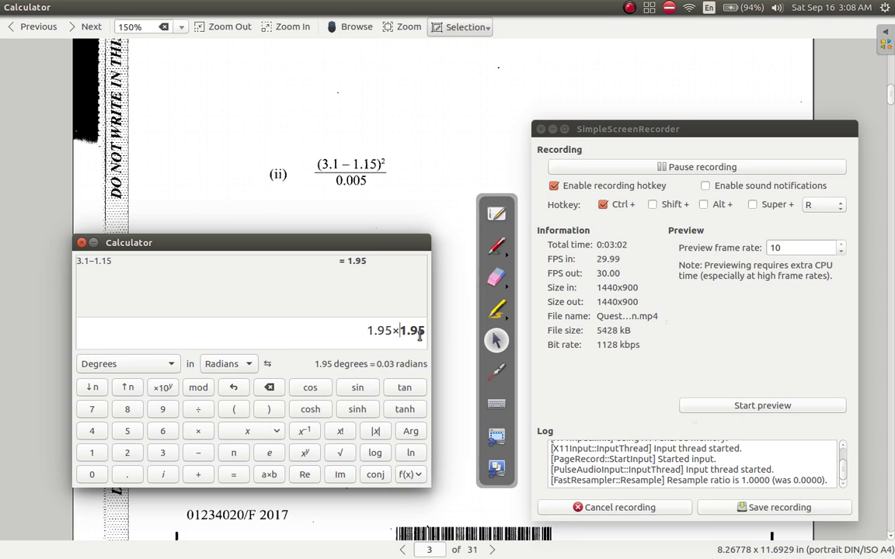
left_click(233, 474)
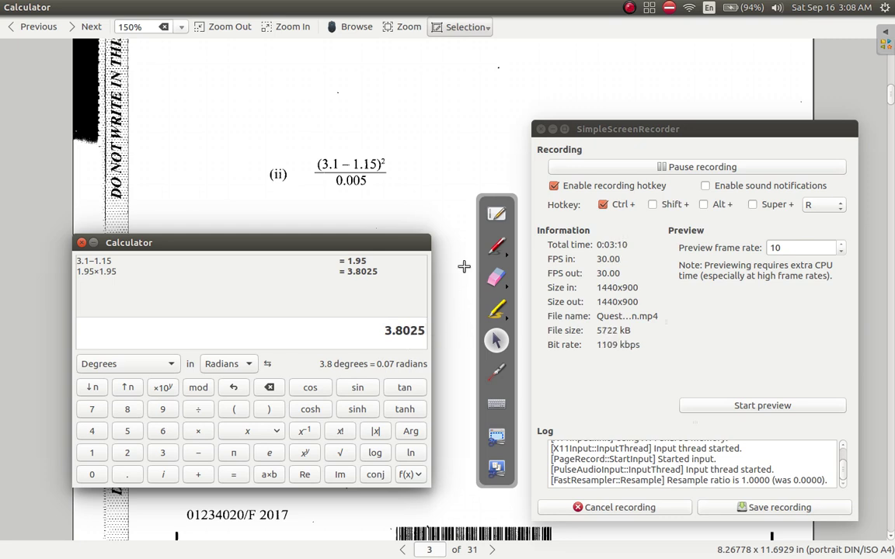
- Back on the whiteboard, handwrite 3.8025 after the second equals sign
left_click(494, 214)
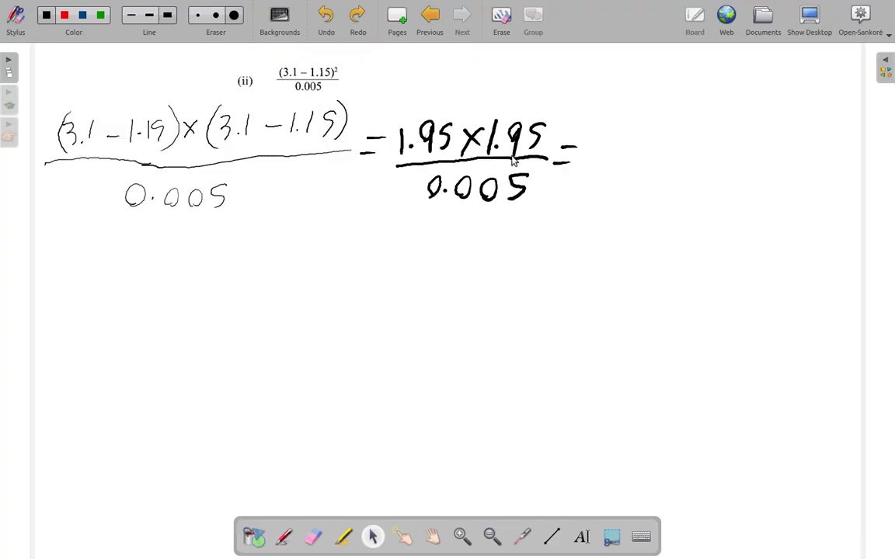
left_click(292, 529)
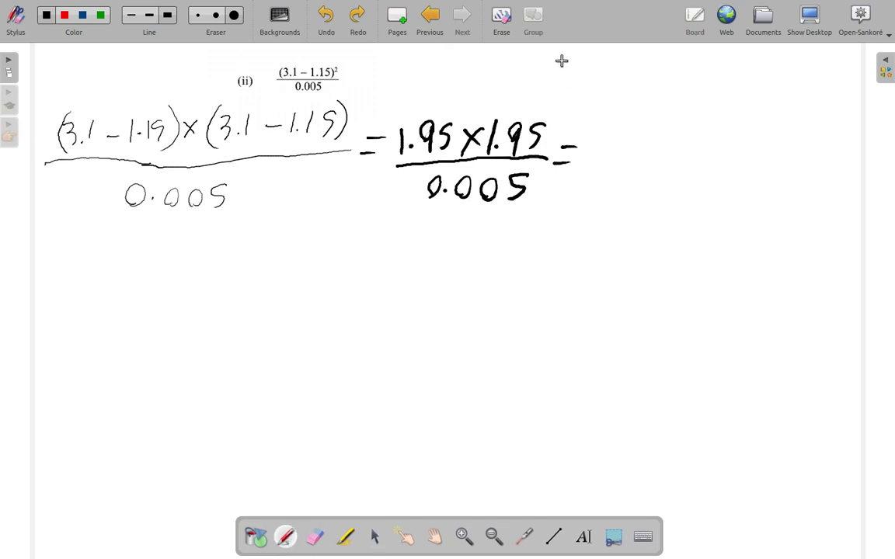
mouse_move(589, 126)
left_mouse_down()
mouse_move(597, 143)
mouse_move(628, 133)
mouse_move(629, 143)
mouse_move(676, 144)
left_mouse_up()
left_click(609, 142)
left_click_drag(697, 131, 686, 149)
- Draw a fraction bar under 3.8025, write 0.005 beneath, and add an equals sign
left_click_drag(585, 162, 703, 160)
mouse_move(605, 178)
left_mouse_down()
mouse_move(659, 181)
mouse_move(678, 196)
left_mouse_up()
left_click(622, 187)
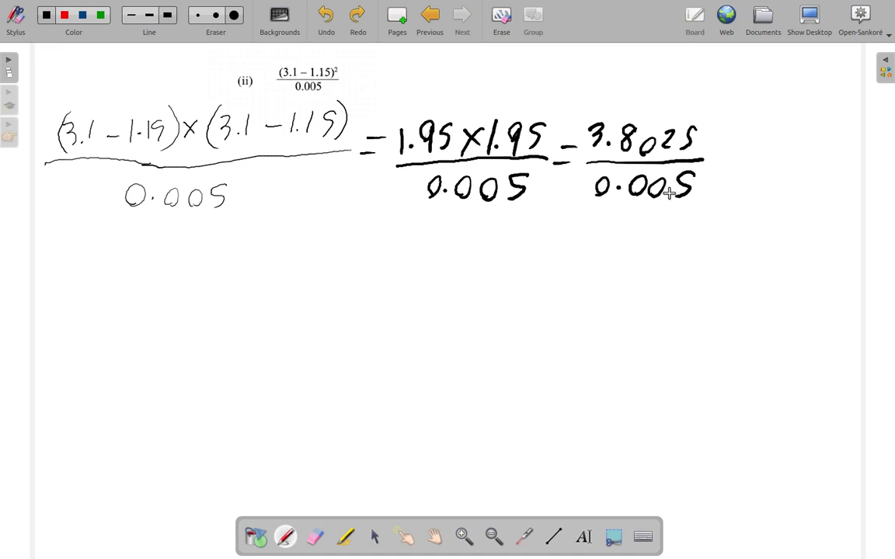
mouse_move(719, 149)
left_mouse_down()
mouse_move(733, 148)
mouse_move(732, 164)
left_mouse_up()
- Divide 3.8025 by 0.005 on the Calculator, getting 760.5
left_click(815, 27)
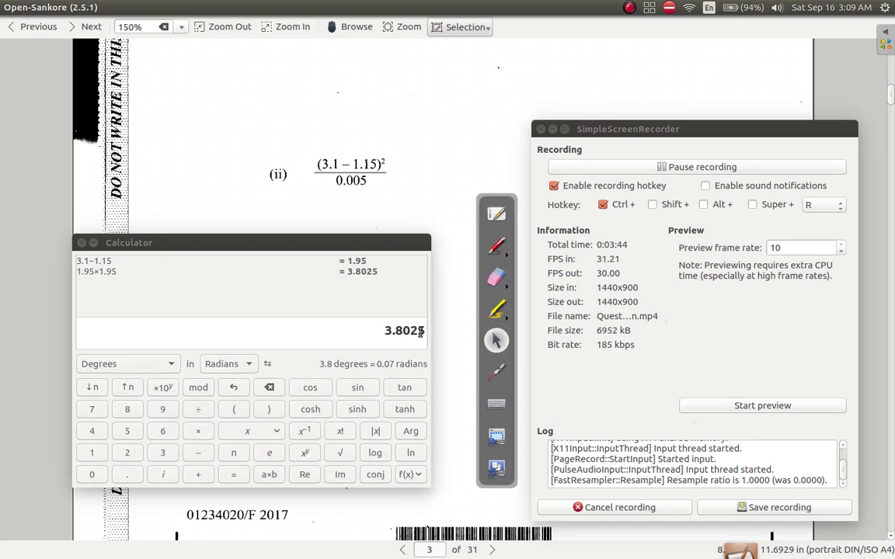
left_click(421, 331)
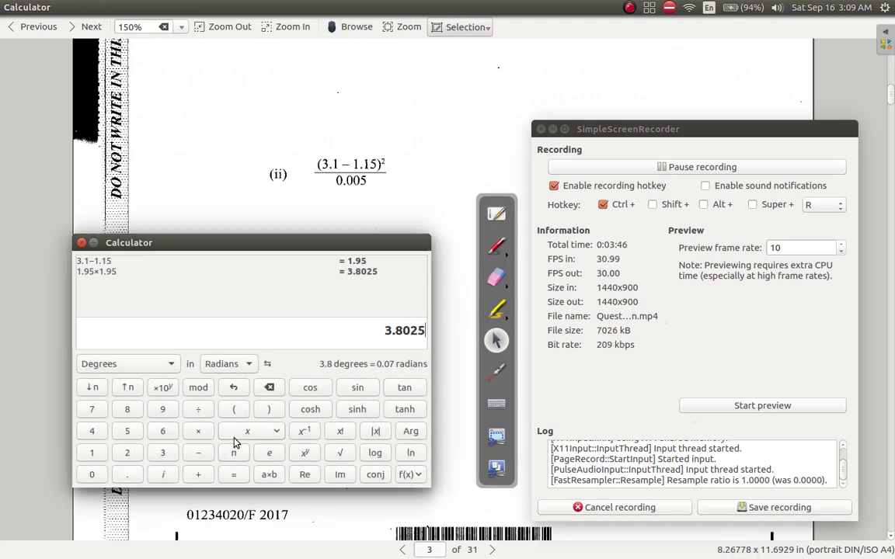
left_click(197, 410)
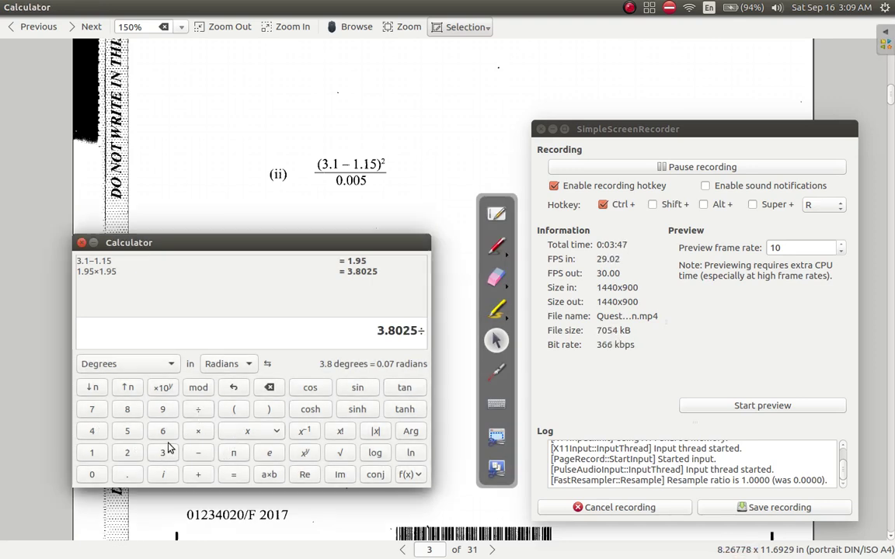
left_click(90, 474)
left_click(116, 476)
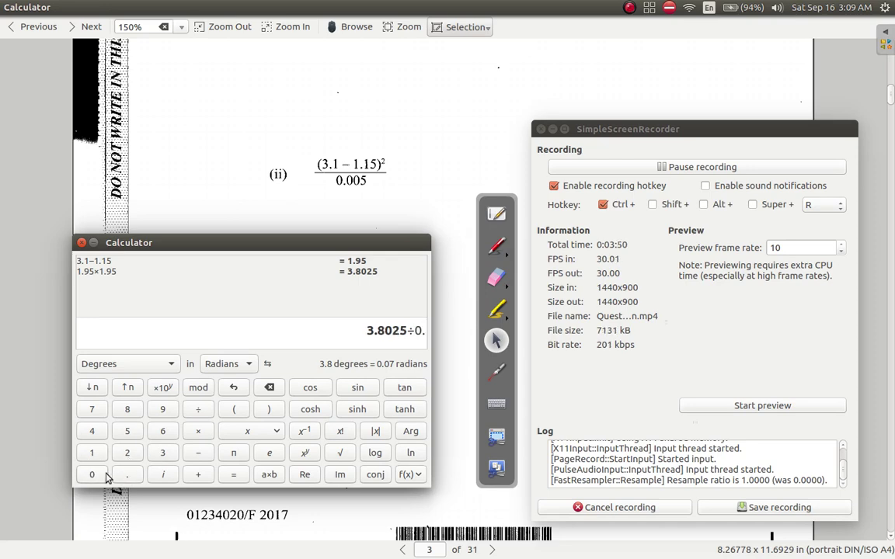
left_click(92, 476)
left_click(92, 475)
left_click(127, 430)
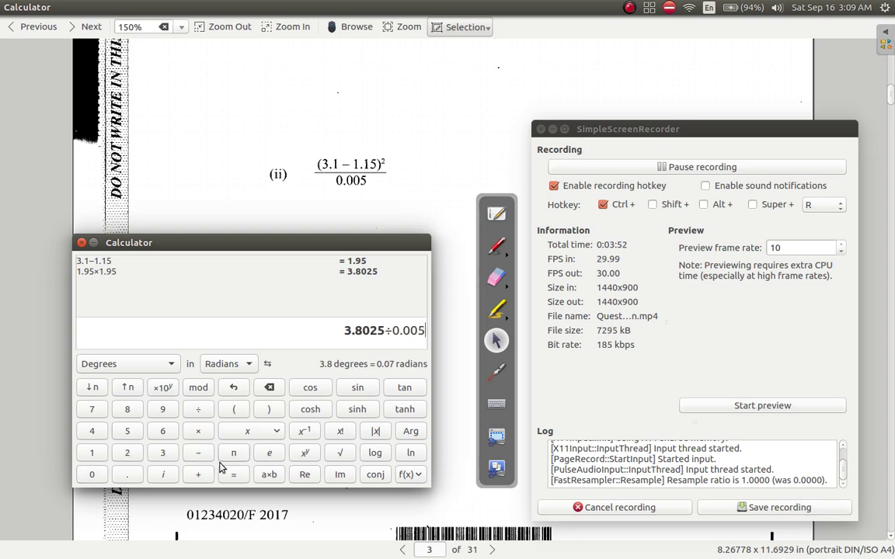
left_click(234, 475)
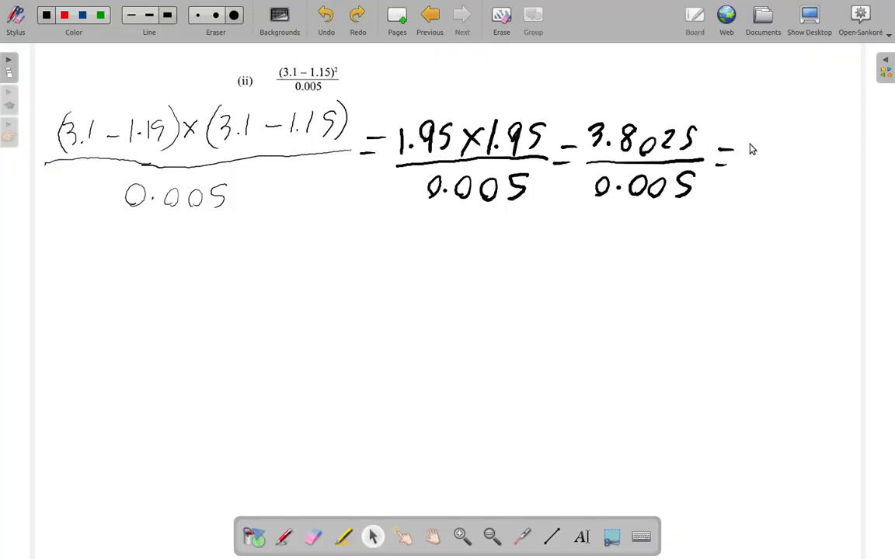
- Handwrite the final answer 760.5 after the last equals sign, then show the desktop
left_click(286, 540)
mouse_move(744, 143)
left_mouse_down()
mouse_move(747, 158)
mouse_move(761, 161)
mouse_move(783, 144)
mouse_move(808, 172)
left_mouse_up()
left_click(800, 165)
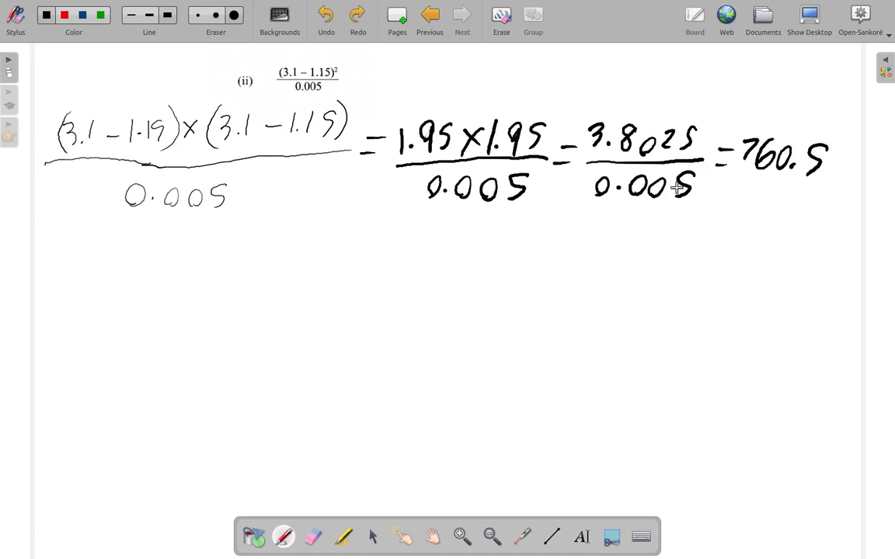
left_click(809, 23)
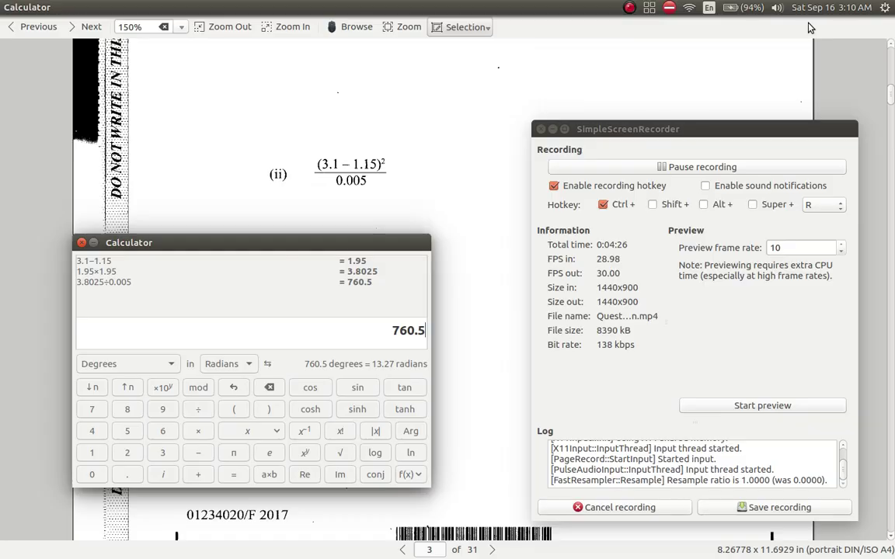